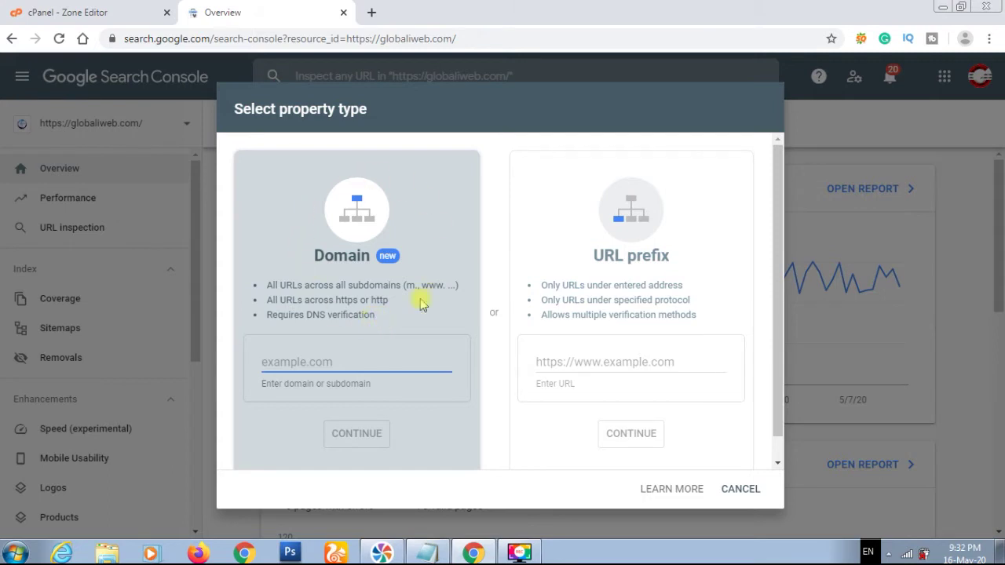
left_click(565, 227)
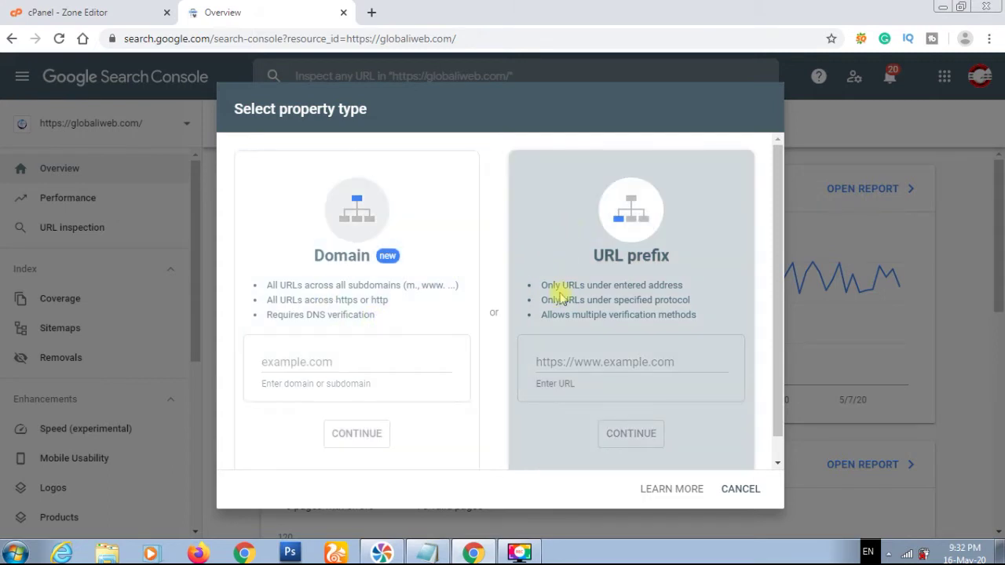
left_click(591, 361)
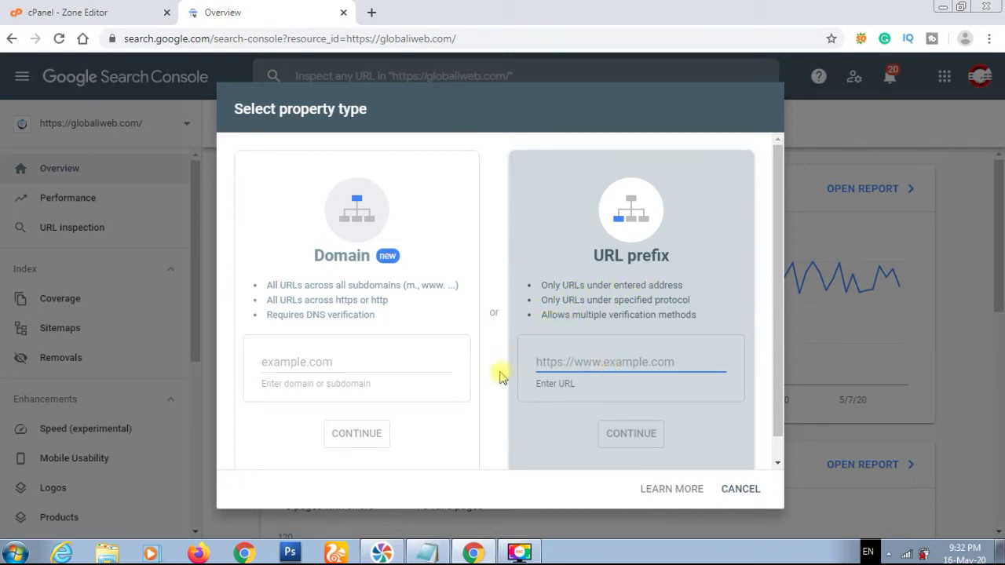
left_click(404, 315)
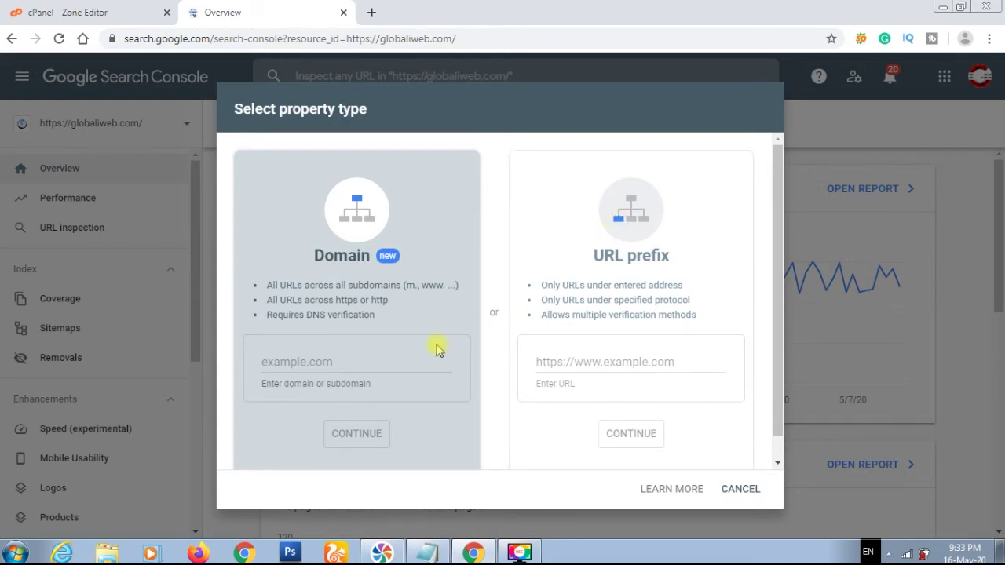
Step: Enter tutorialcart.com as a Domain property and continue to ownership verification
left_click(297, 360)
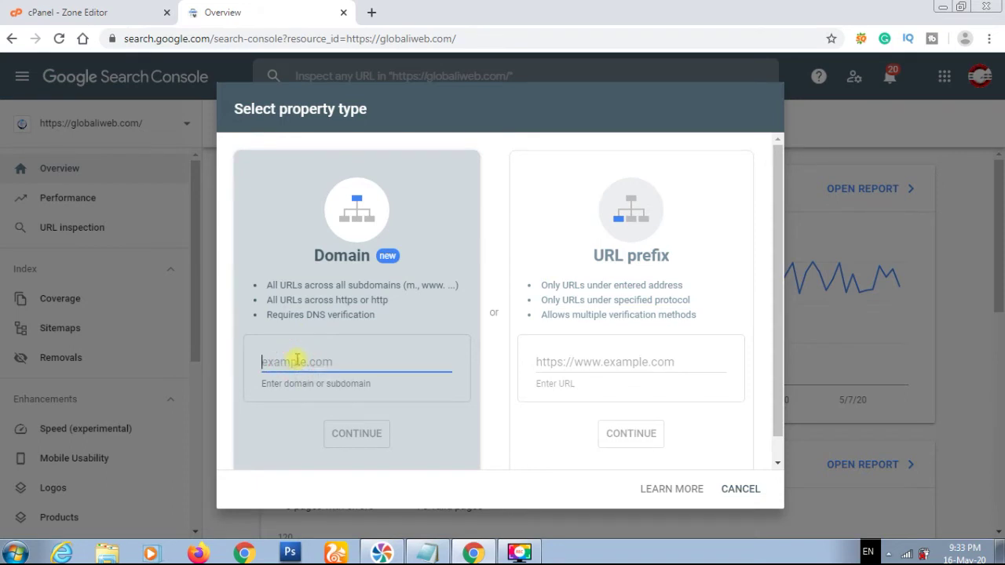
type("tutorialcart.com")
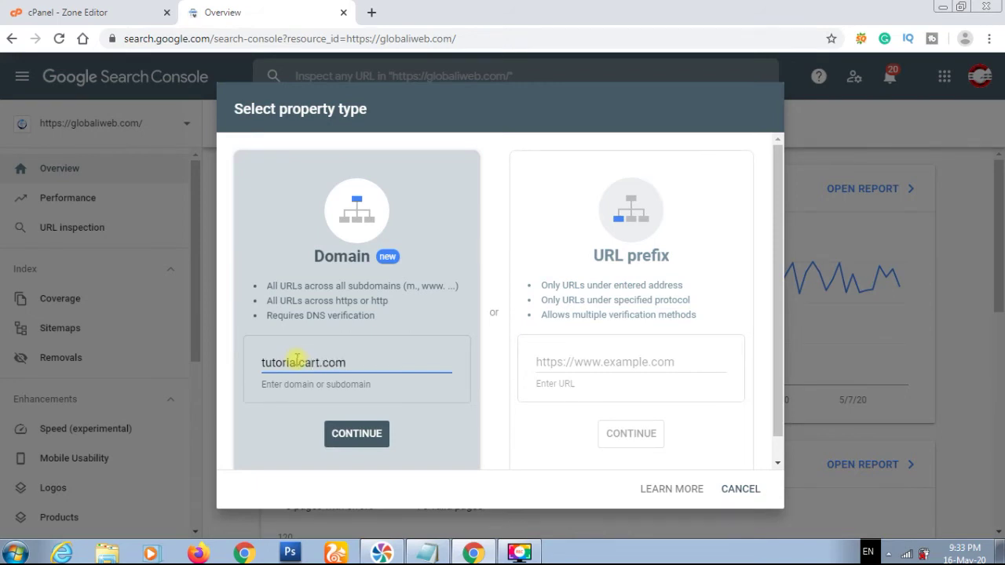
left_click(374, 433)
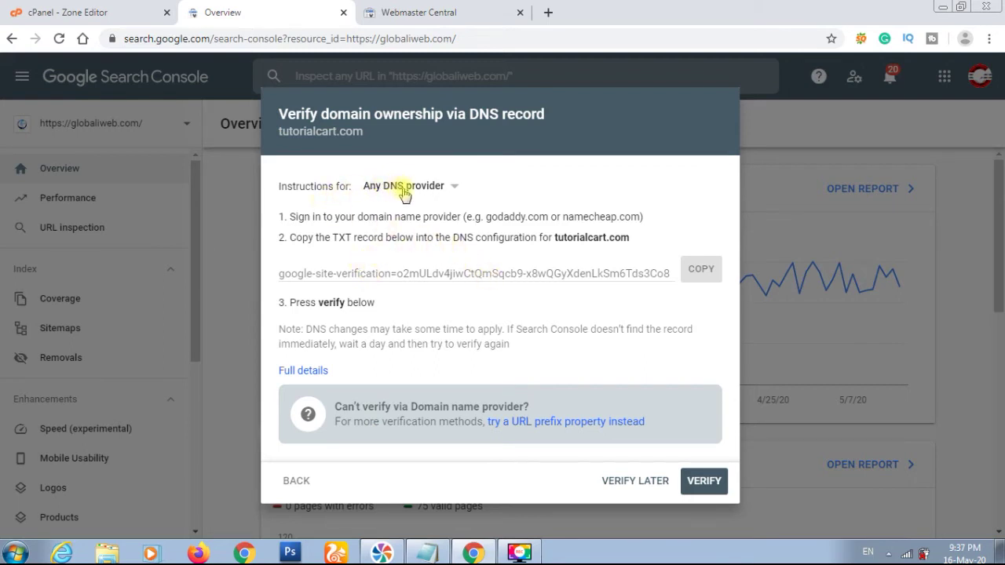
Step: Keep the instructions for Any DNS provider and copy the TXT verification record for tutorialcart.com
left_click(453, 189)
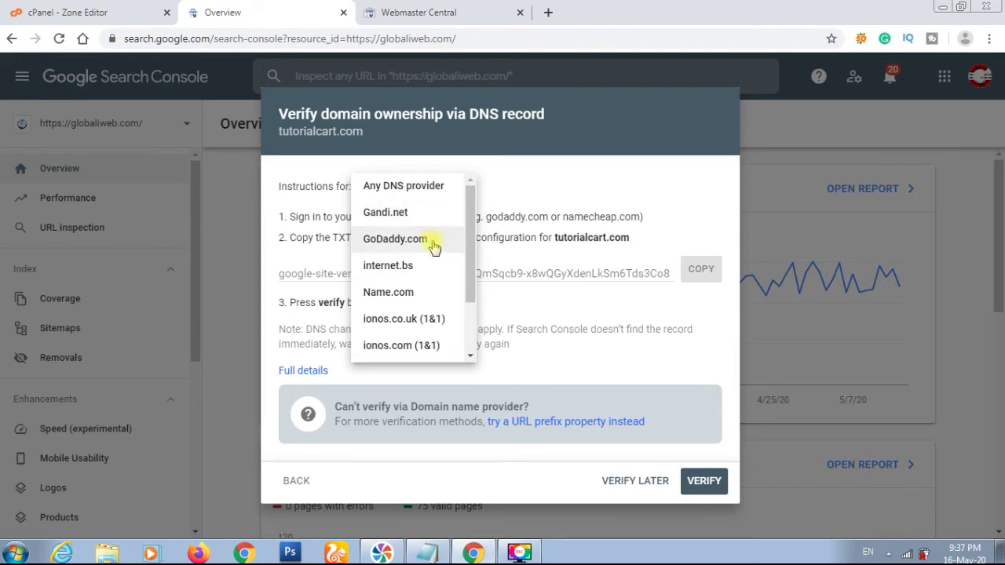
left_click(506, 172)
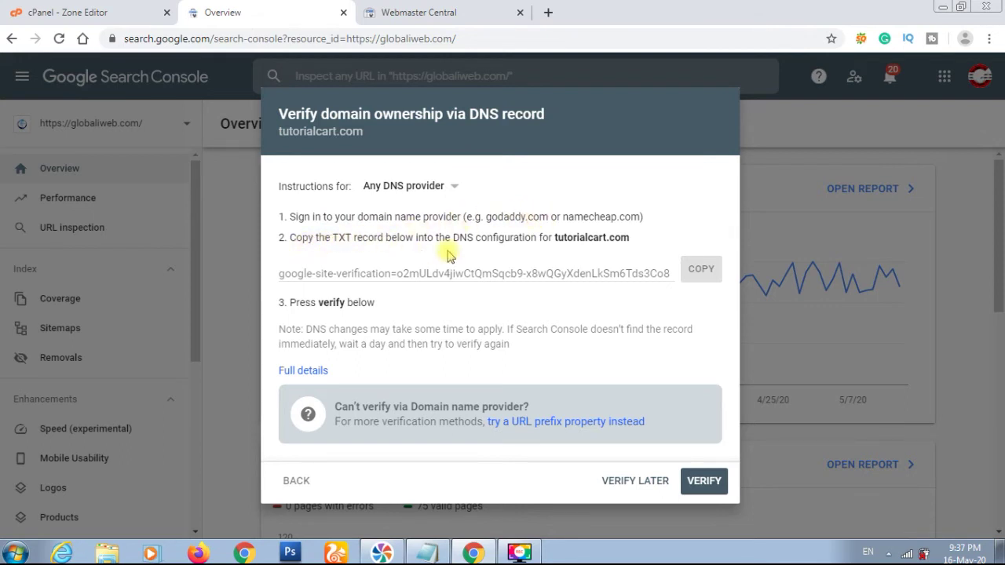
left_click(695, 271)
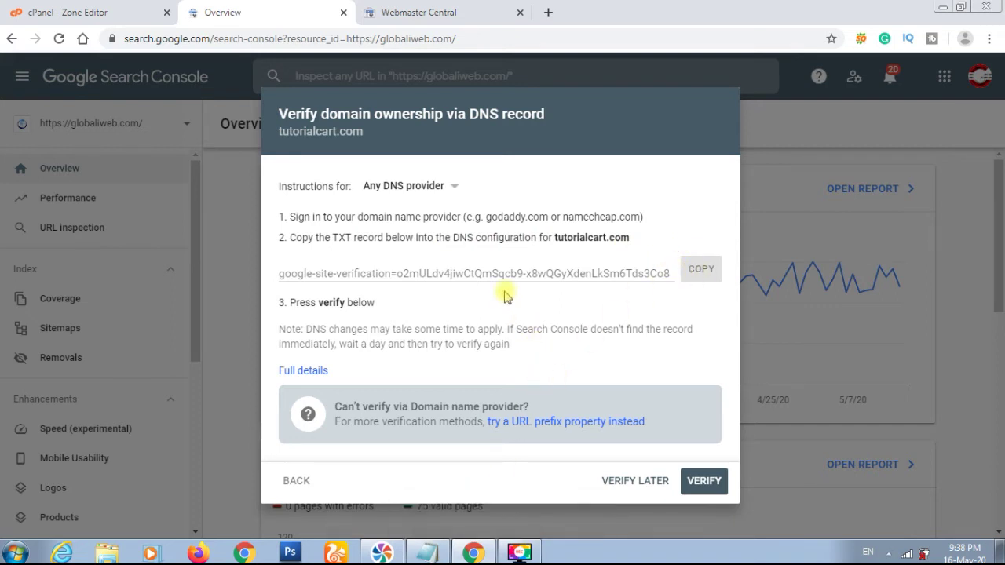
double_click(477, 275)
triple_click(478, 275)
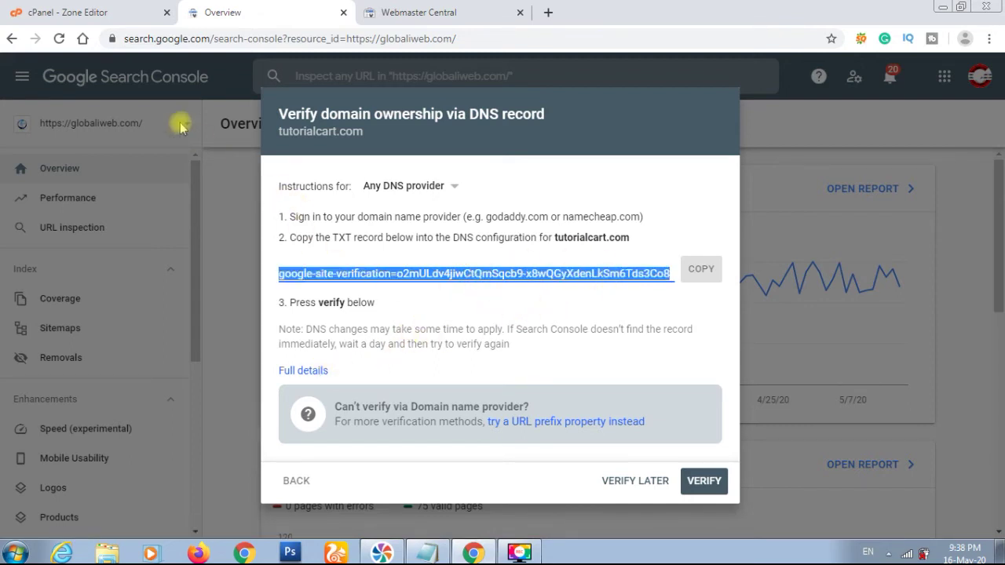
Step: Switch to cPanel, search its main page functions for "dns" and open the Zone Editor
left_click(71, 11)
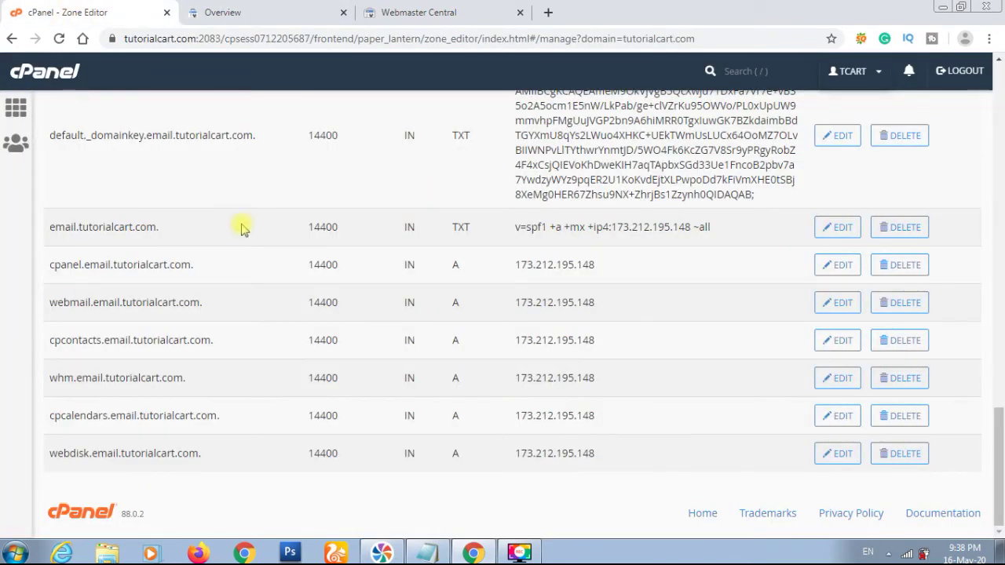
scroll(242, 227, "up", 10)
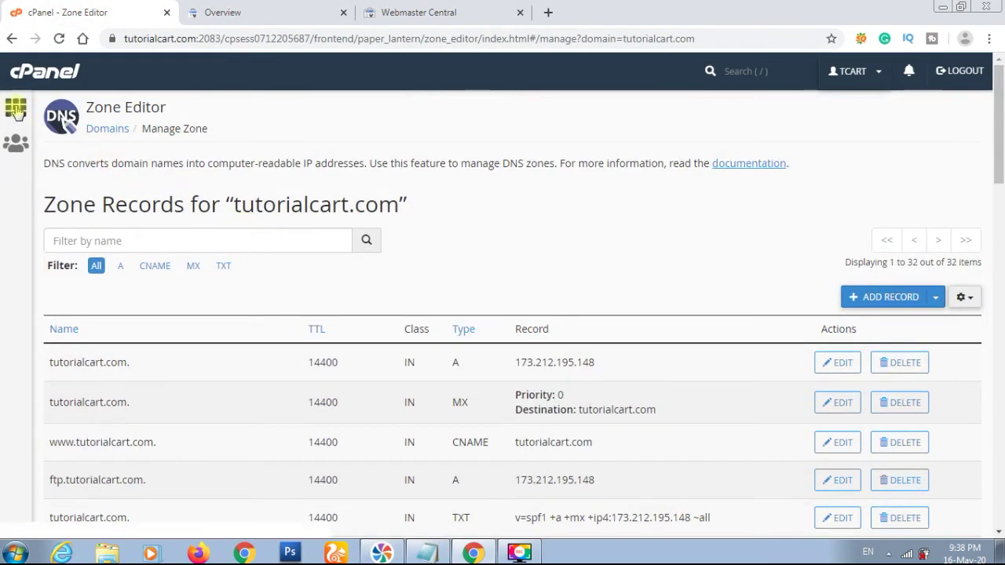
left_click(16, 108)
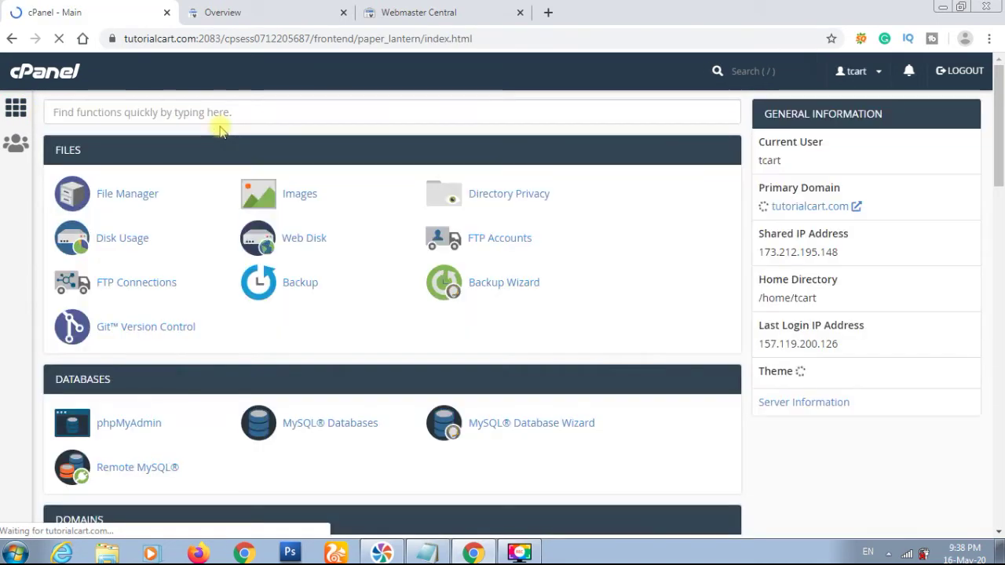
left_click(243, 116)
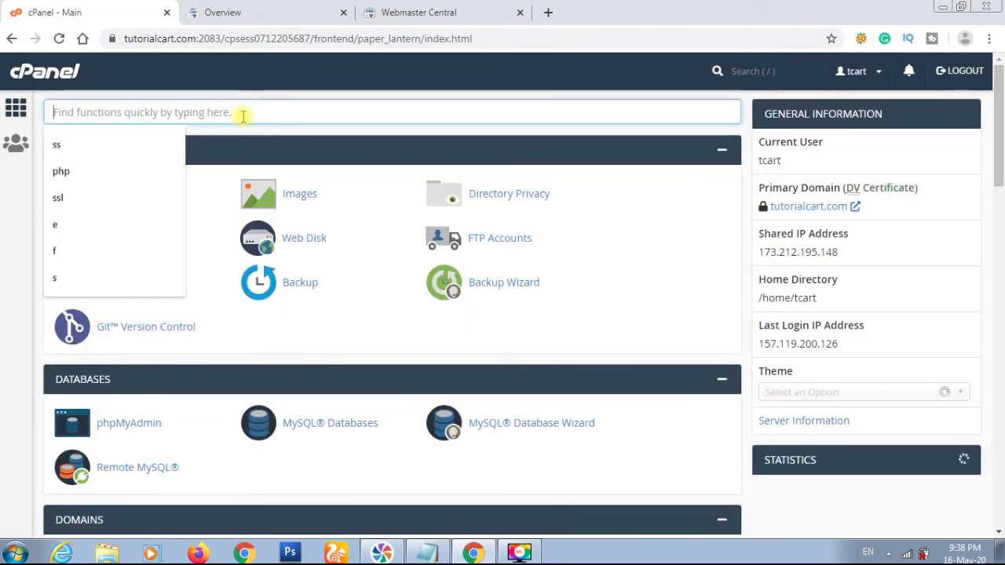
left_click(297, 112)
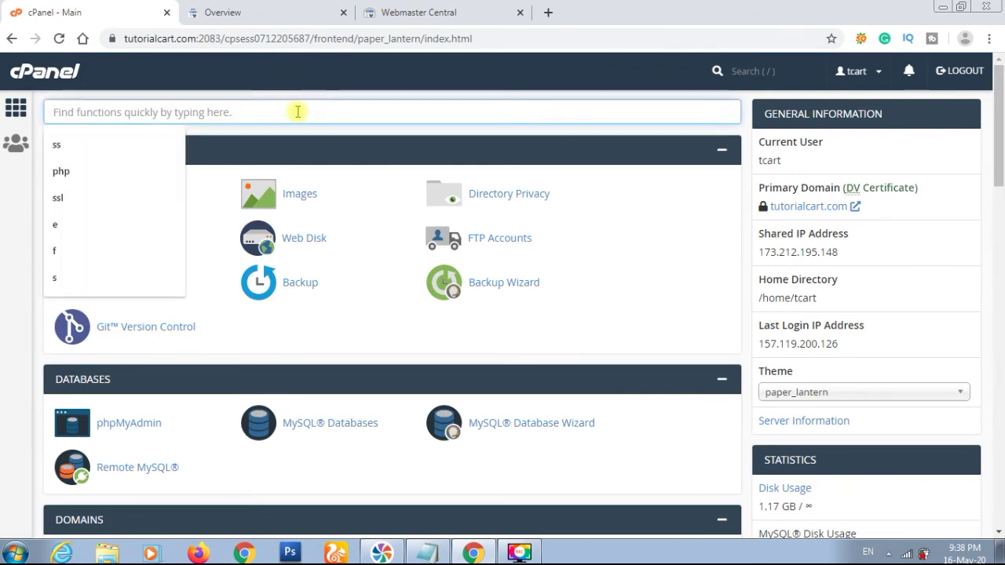
type("dns")
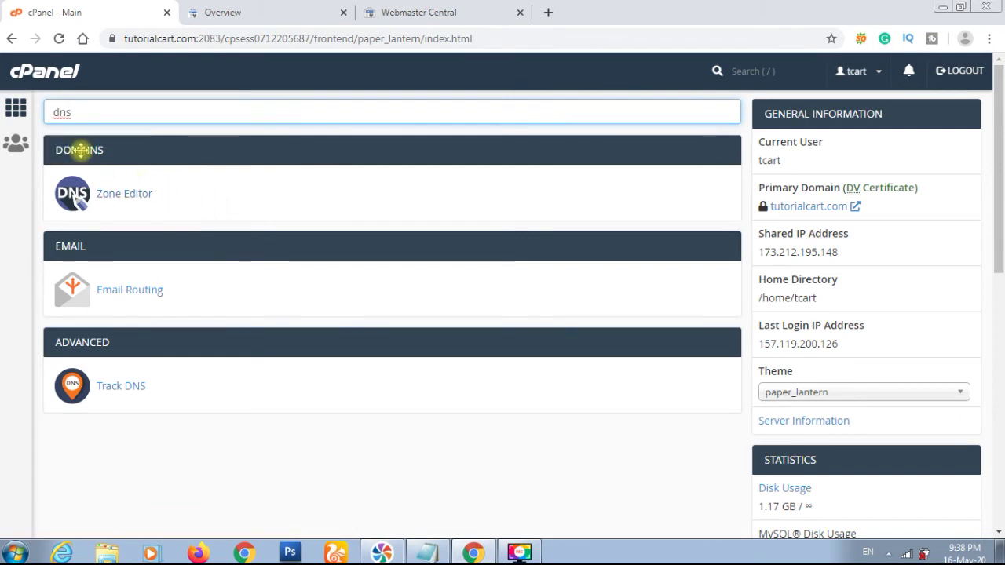
left_click(123, 197)
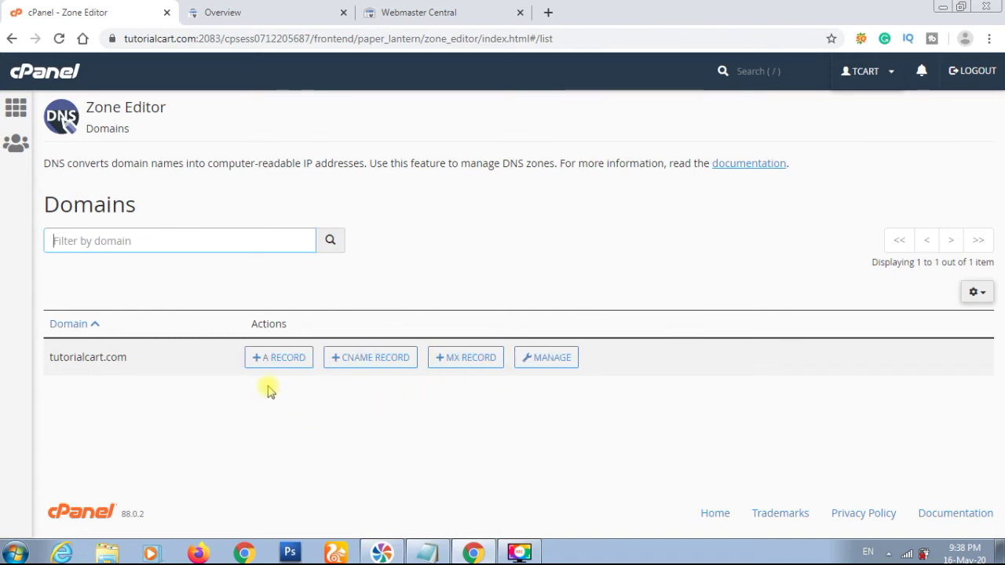
Step: Open the zone management for tutorialcart.com and look through its existing DNS records
left_click(276, 359)
left_click(547, 358)
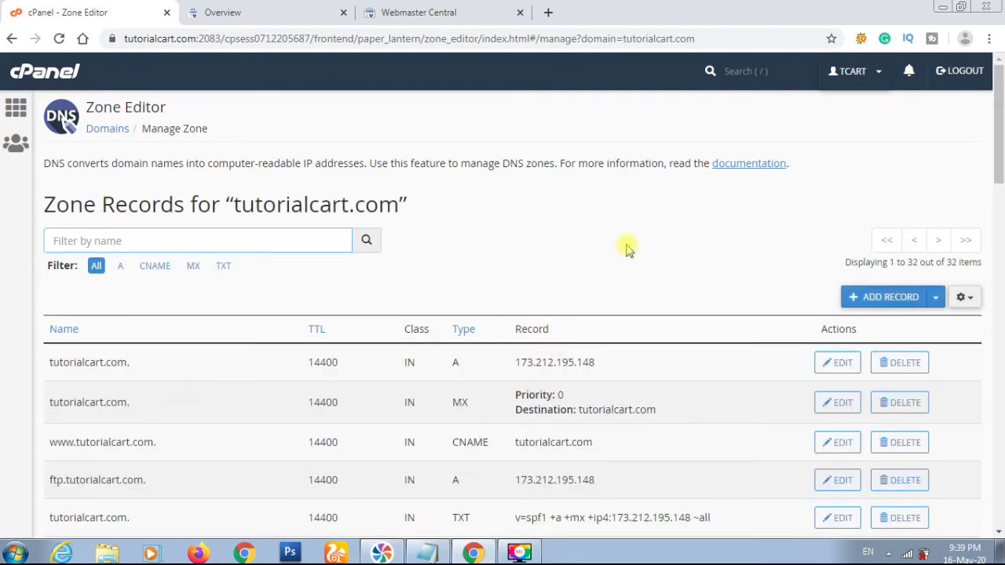
scroll(725, 229, "down", 10)
scroll(723, 226, "up", 10)
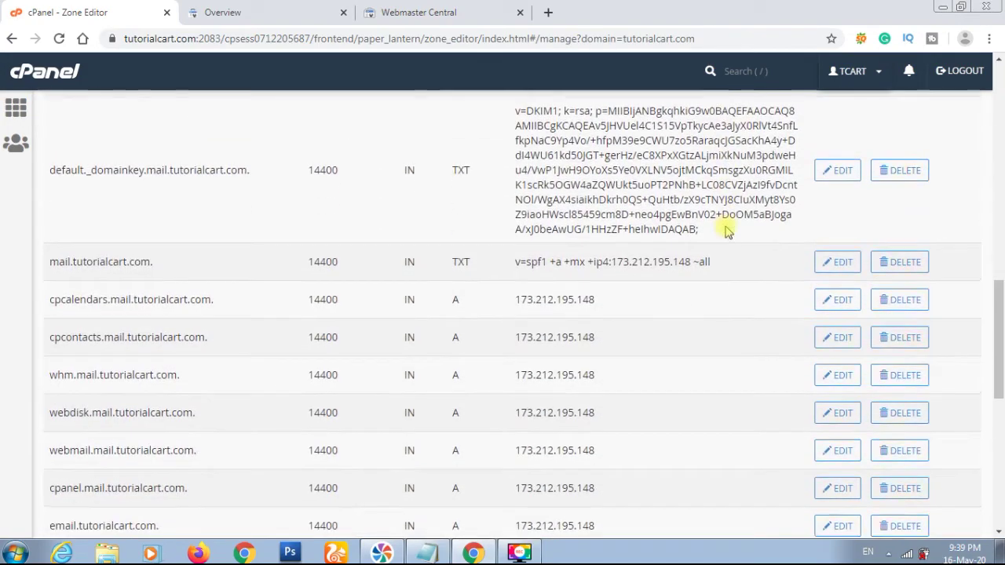
Step: Start a new TXT record named tutorialcart.com. with a TTL of 3600
left_click(856, 304)
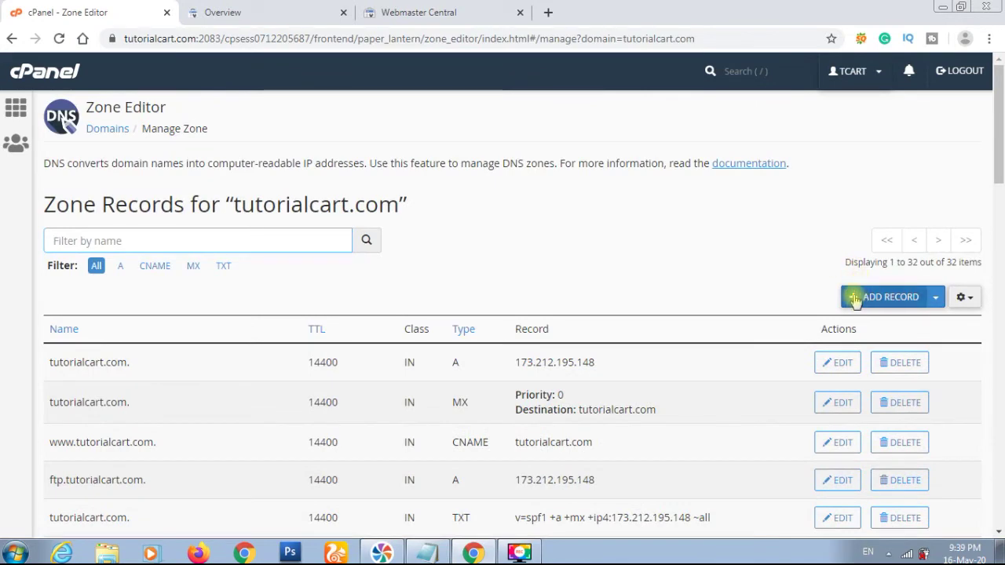
left_click(935, 298)
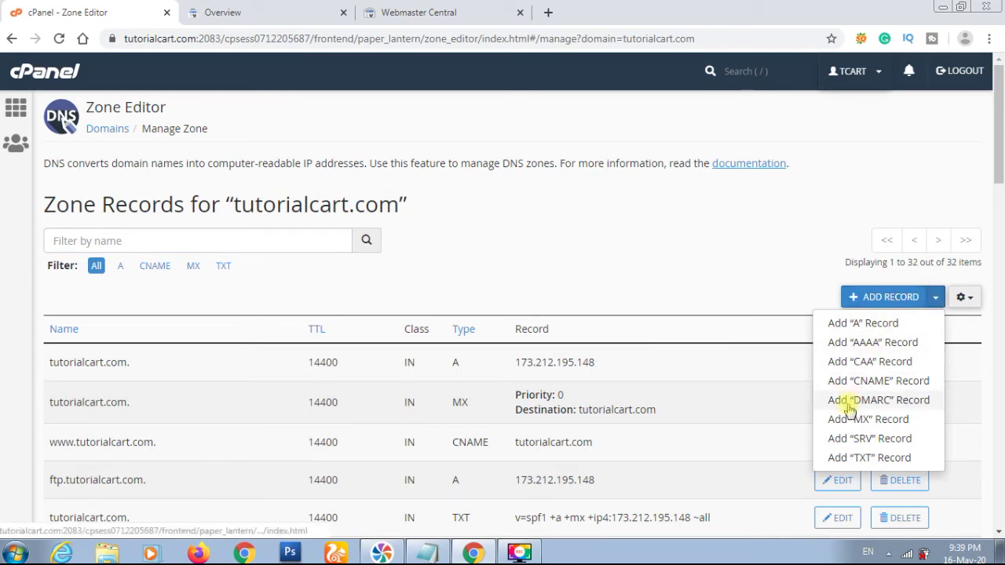
left_click(846, 459)
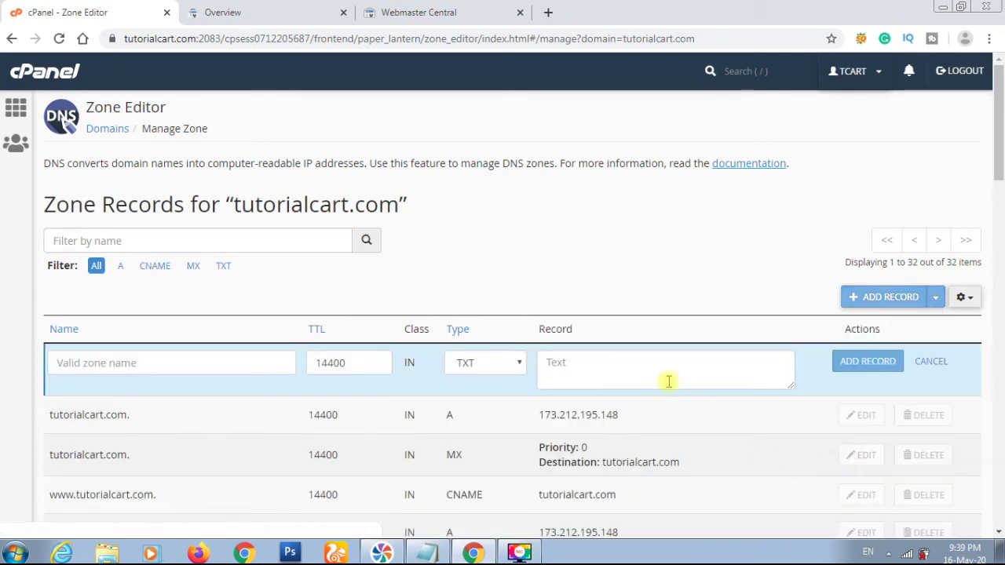
left_click(171, 367)
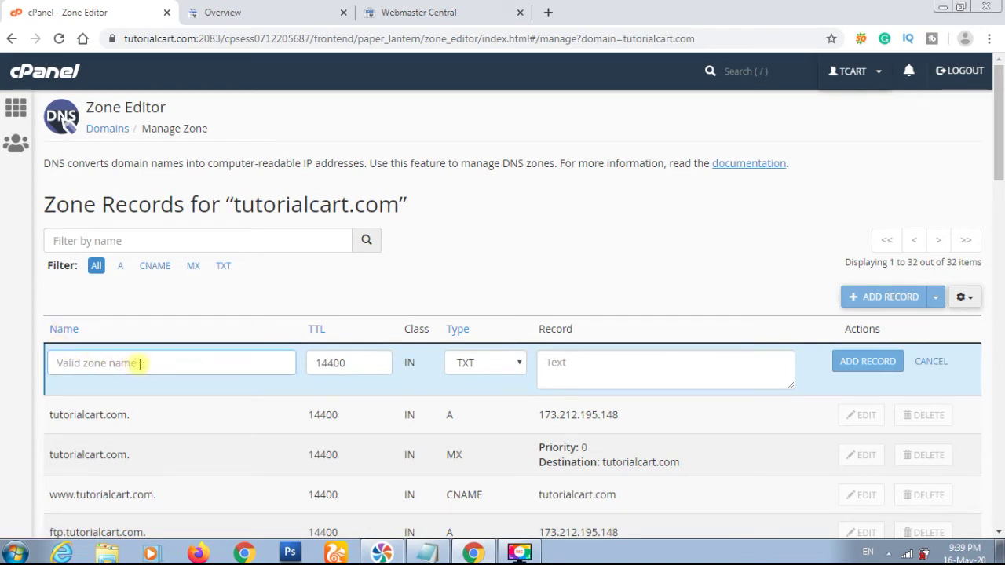
type("tutu")
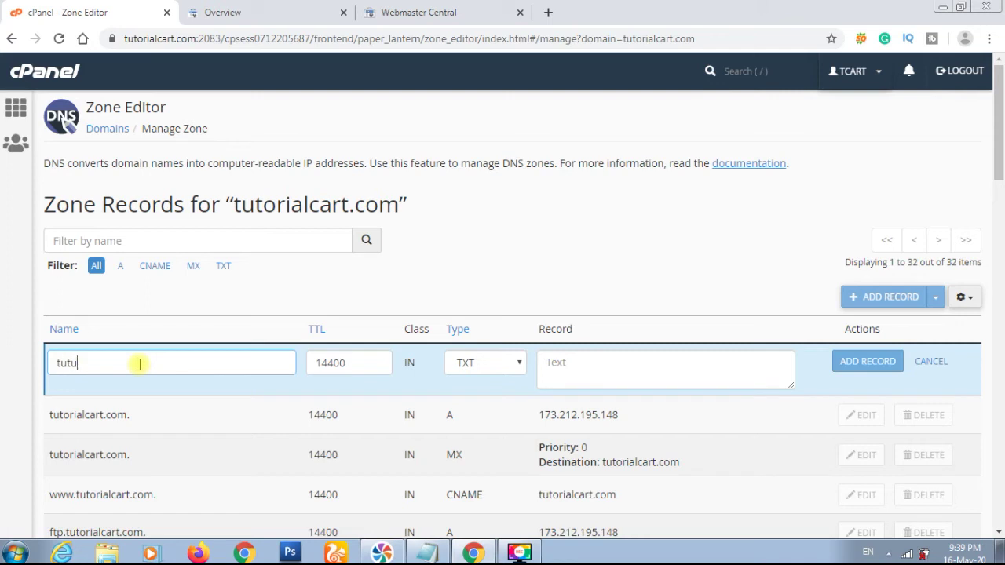
key("BackSpace")
type("orialcart.com")
key("Tab")
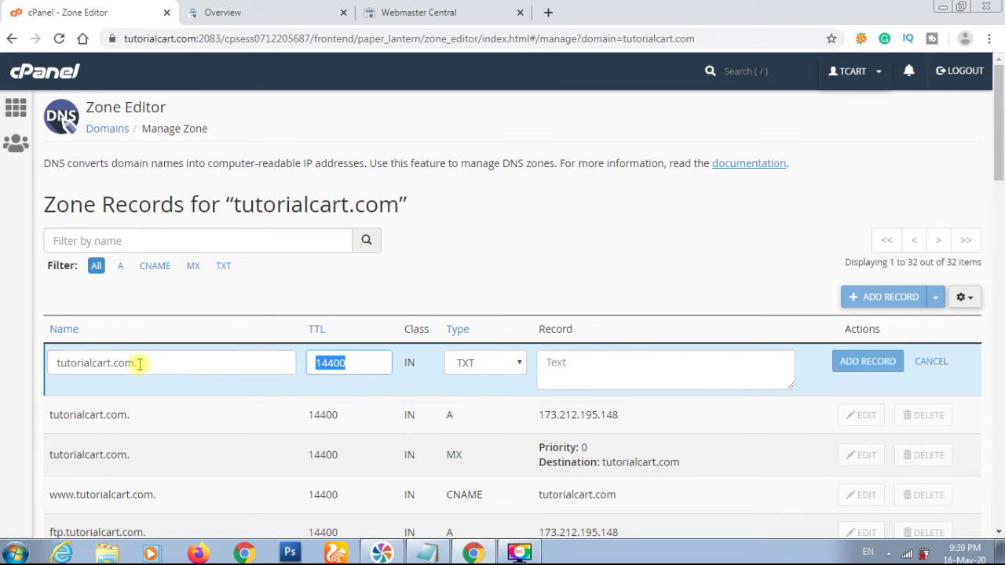
type("3600")
key("Tab")
key("Tab")
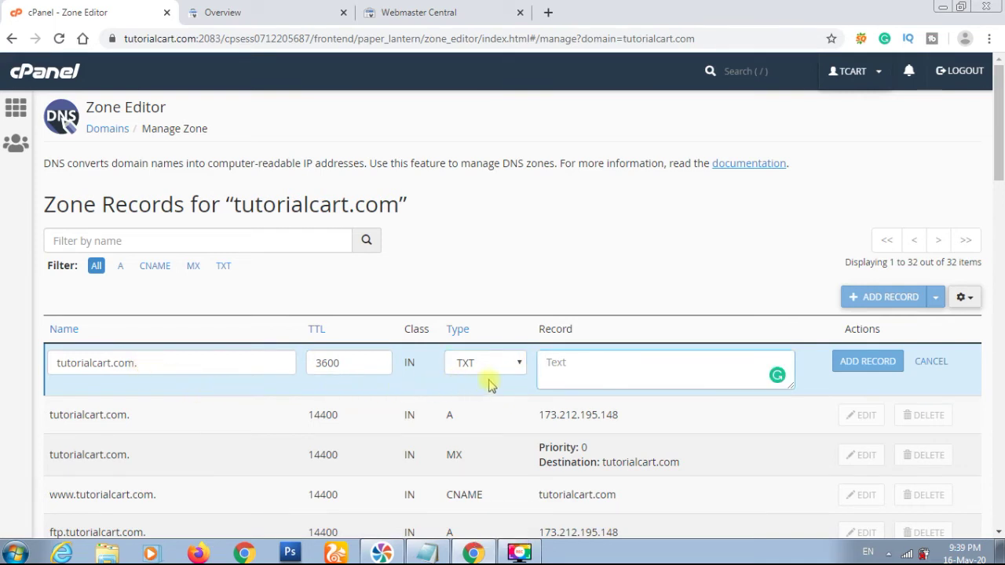
Step: Keep the type as TXT, paste the copied Google site verification token as the record text and add the record
left_click(517, 364)
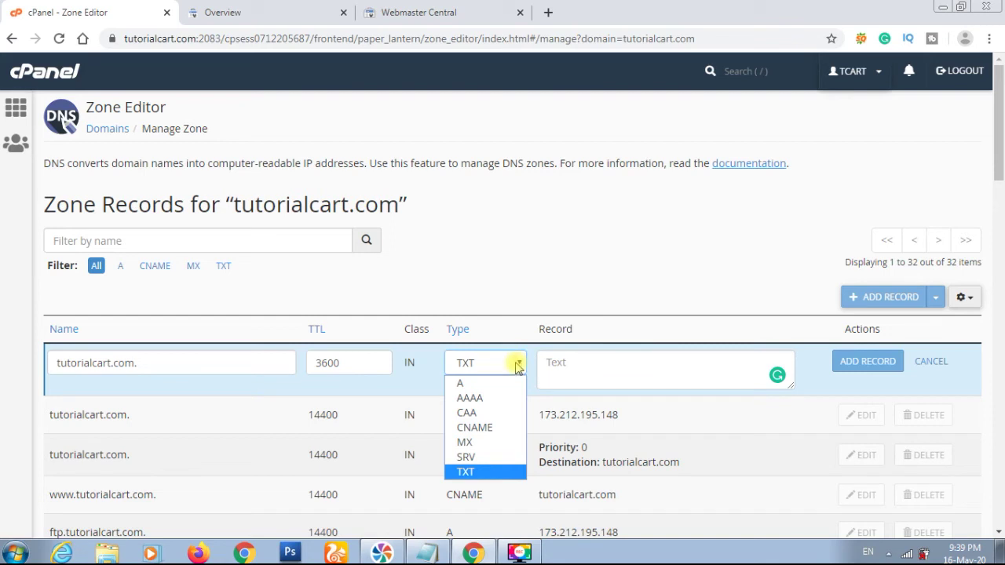
left_click(565, 363)
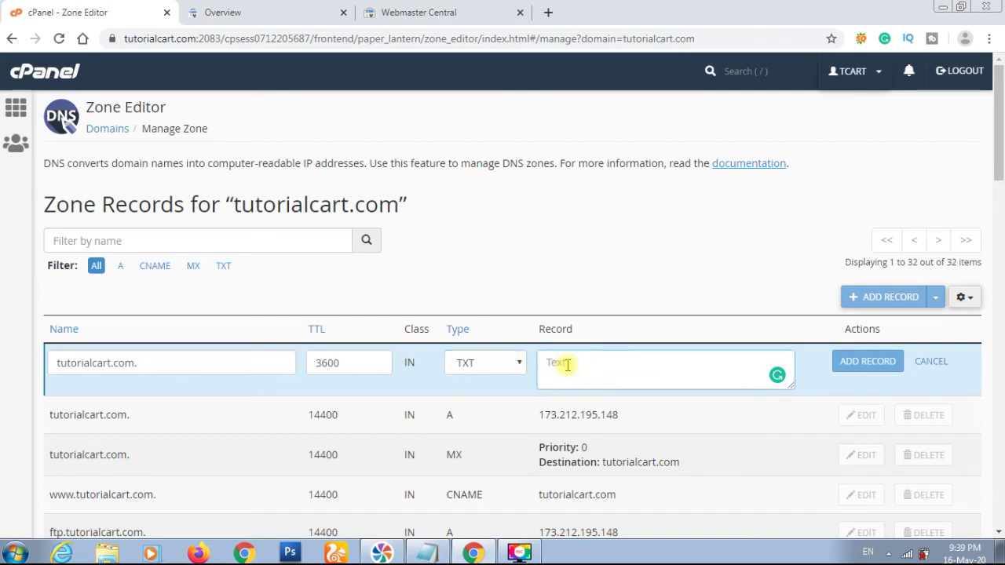
right_click(566, 363)
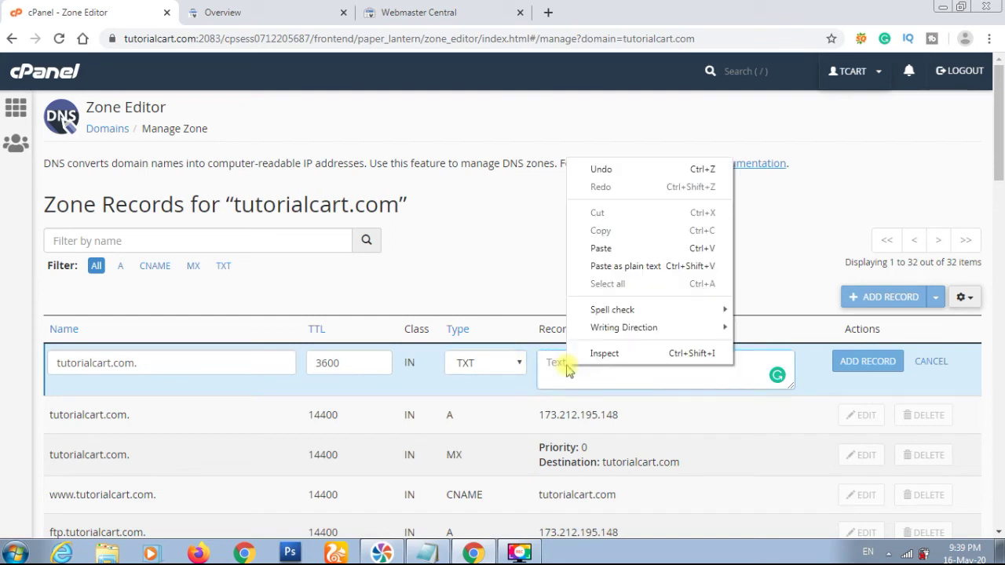
left_click(602, 249)
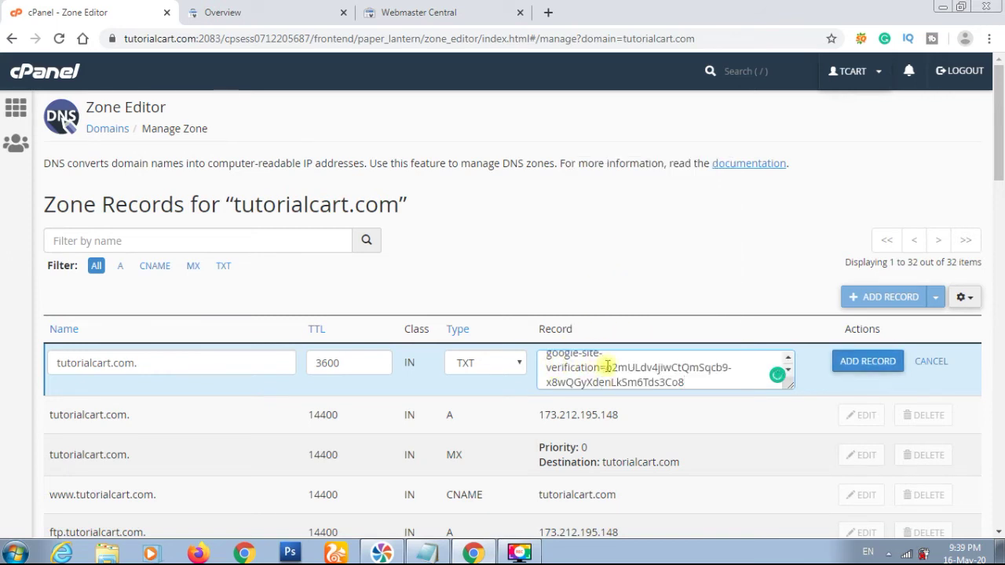
left_click(863, 361)
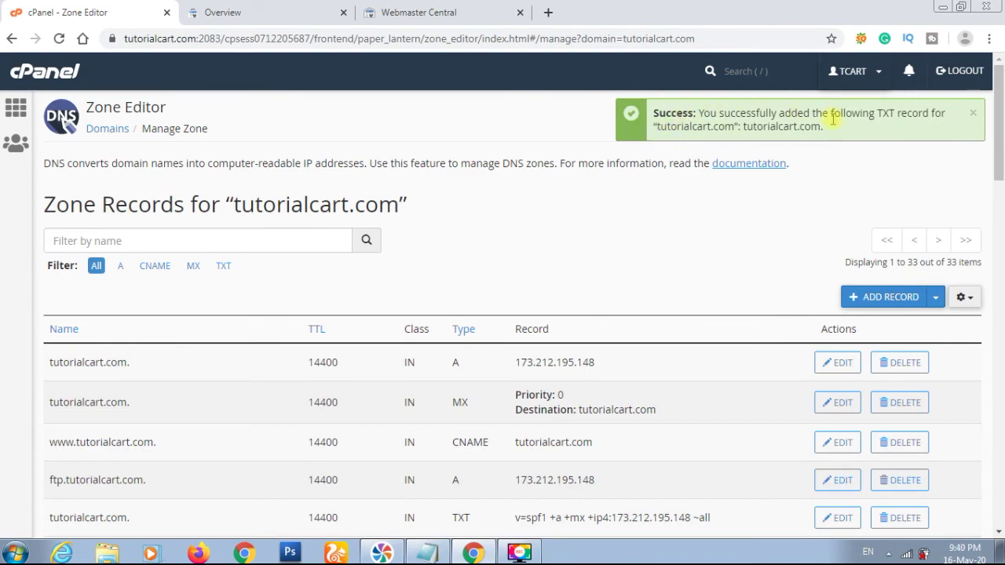
Step: Check the new TXT record in the zone list, switch back to Google Search Console and try to verify ownership of tutorialcart.com
scroll(731, 227, "down", 7)
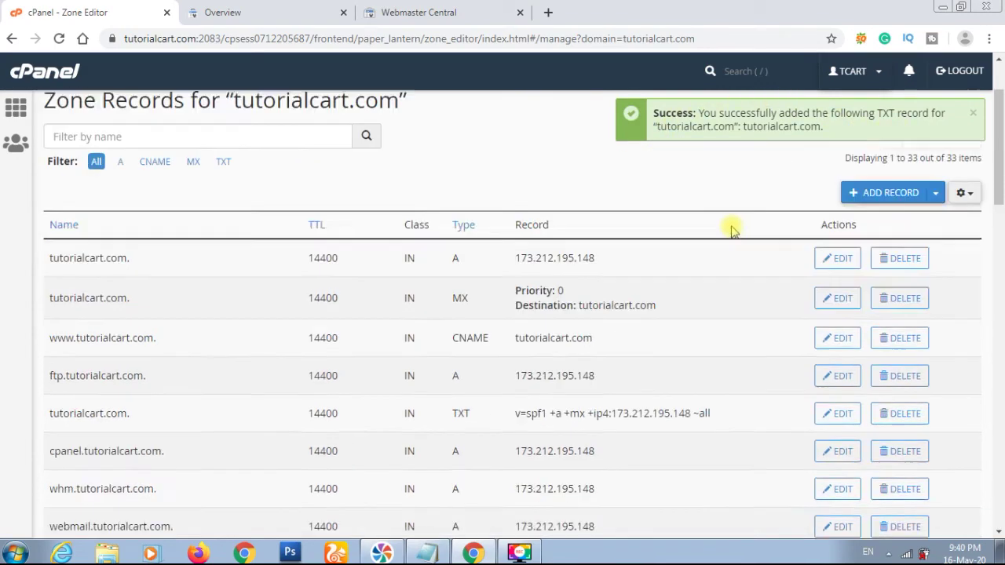
scroll(731, 227, "down", 5)
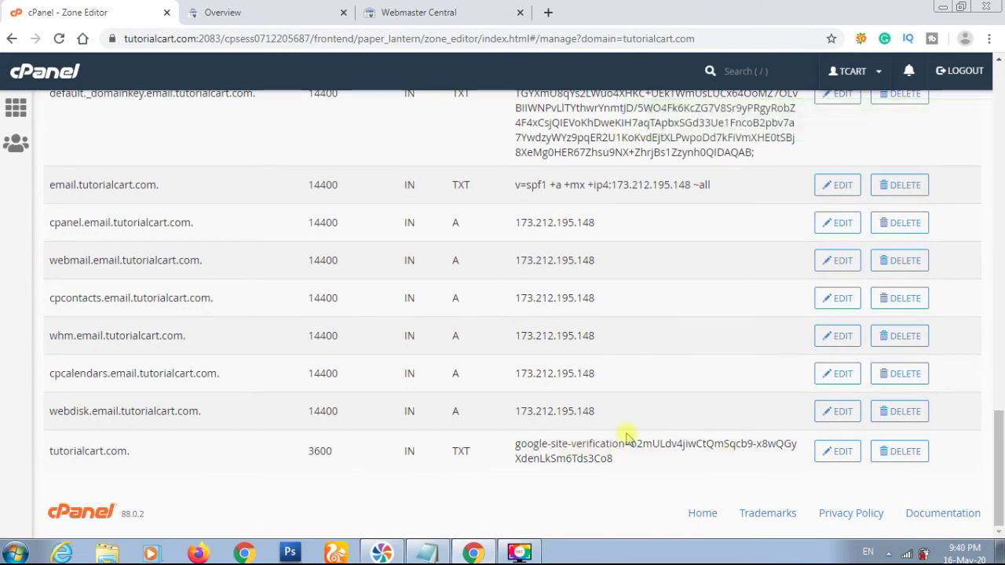
left_click(242, 11)
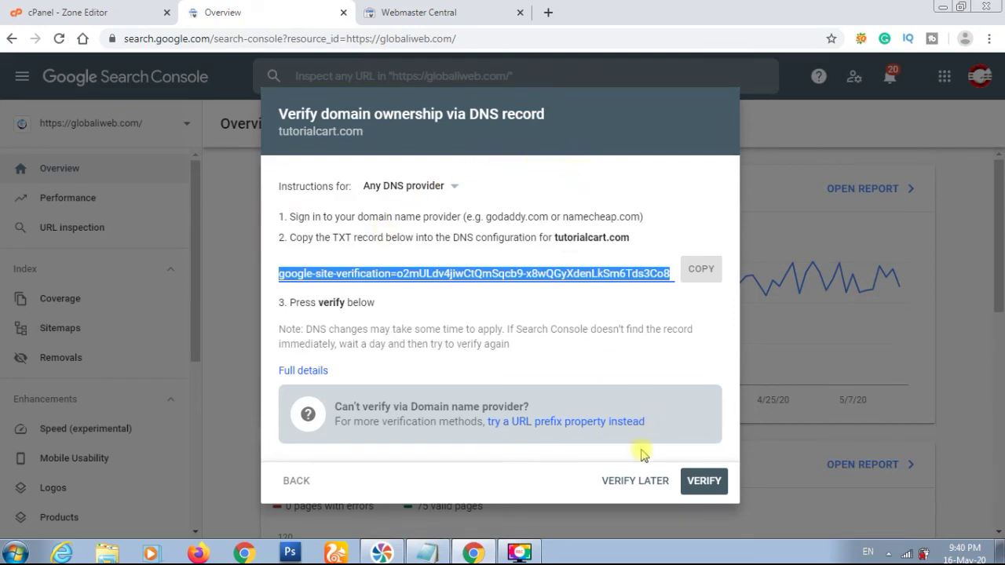
left_click(699, 490)
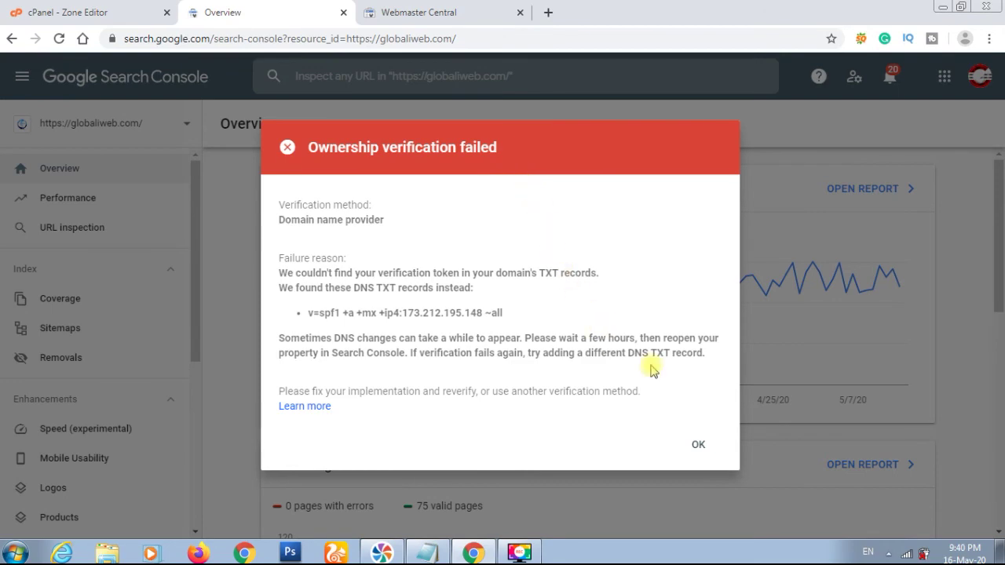
Step: Close the verification result and retry the DNS ownership verification for the tutorialcart.com domain property
left_click(699, 450)
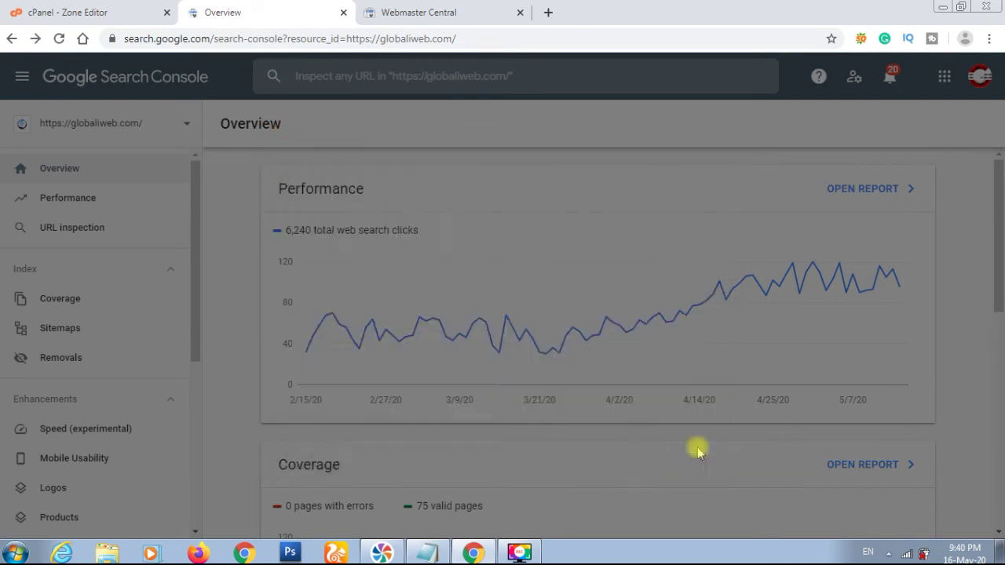
left_click(701, 490)
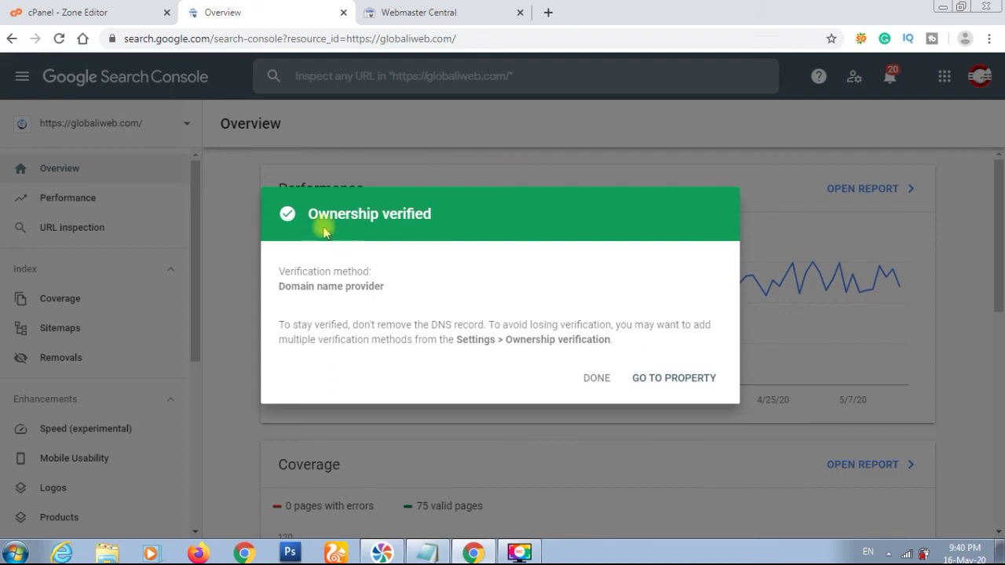
Step: Go to the tutorialcart.com property and look through the Performance, Coverage and Enhancements sections of its overview
left_click(668, 381)
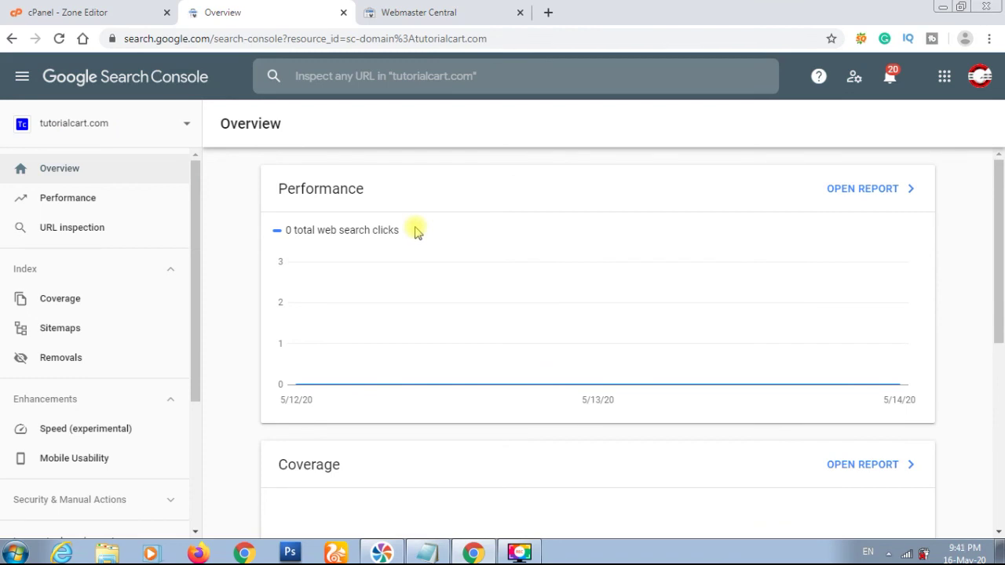
scroll(623, 249, "down", 5)
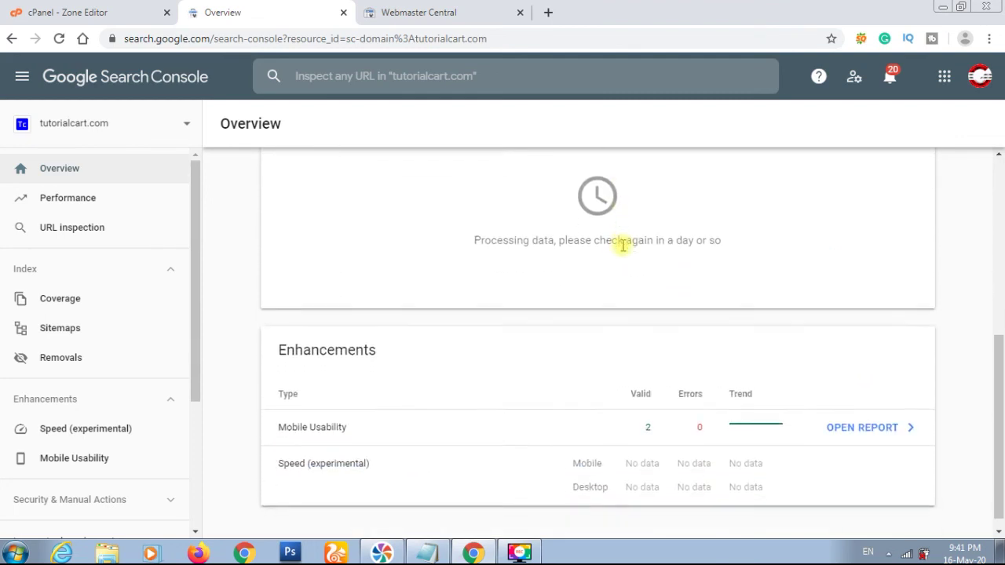
scroll(622, 246, "down", 1)
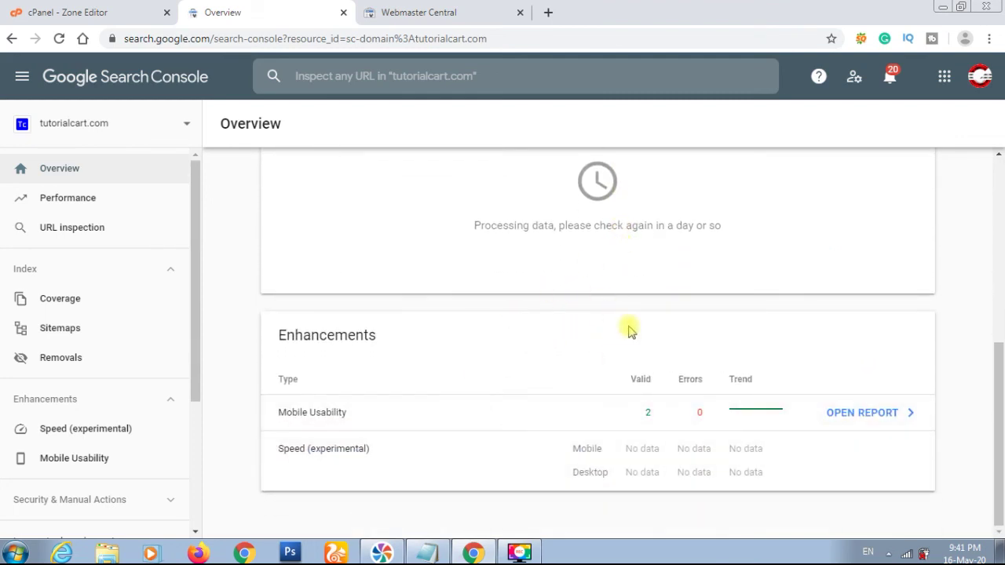
scroll(651, 337, "up", 6)
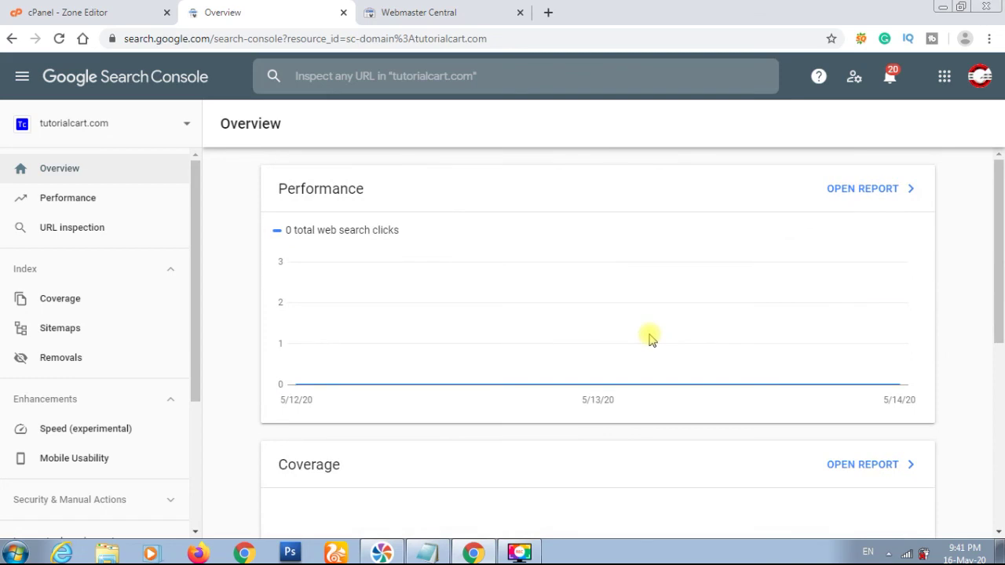